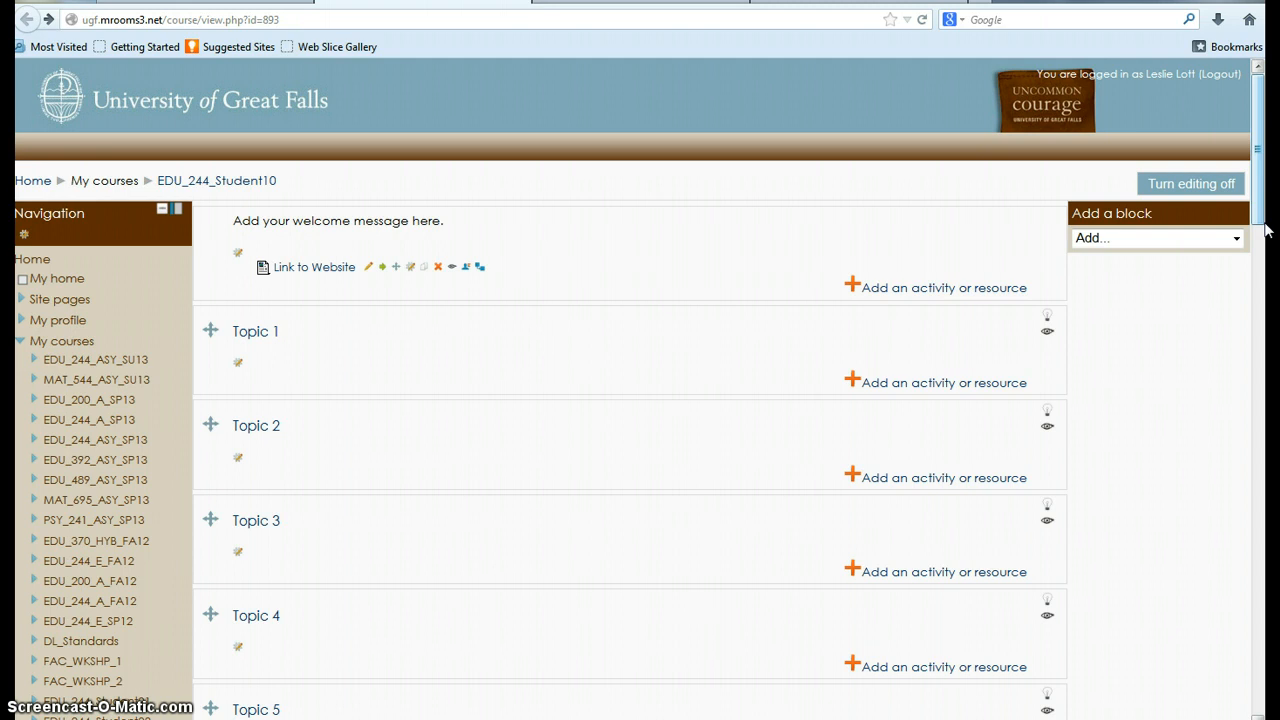
# Step: Add a new Assignment activity to Topic 1 of the course
pyautogui.click(856, 382)
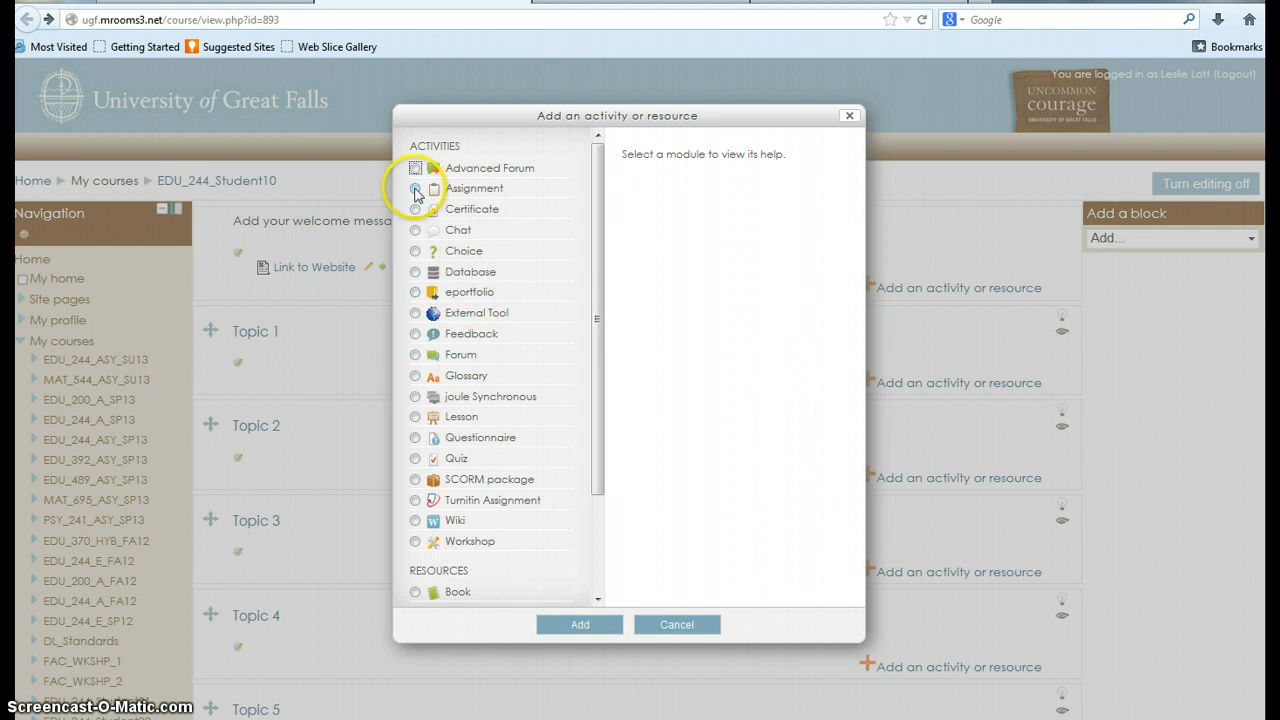
pyautogui.click(415, 189)
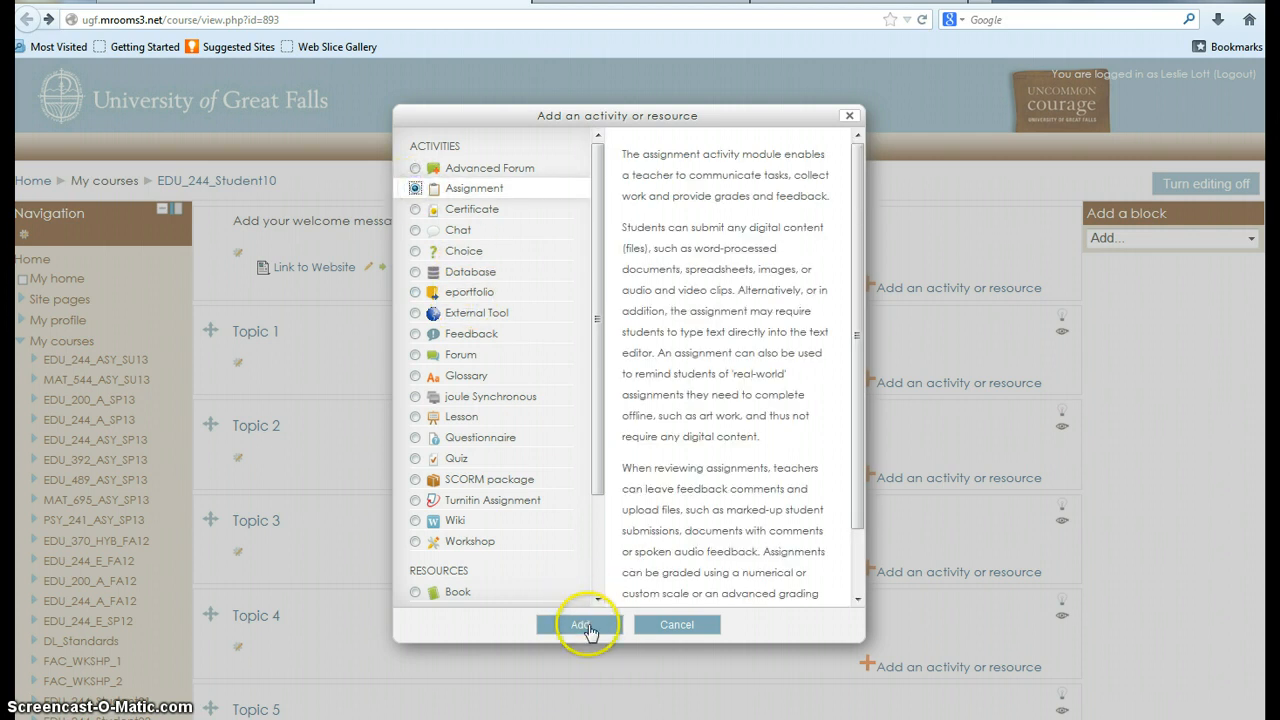
pyautogui.click(574, 626)
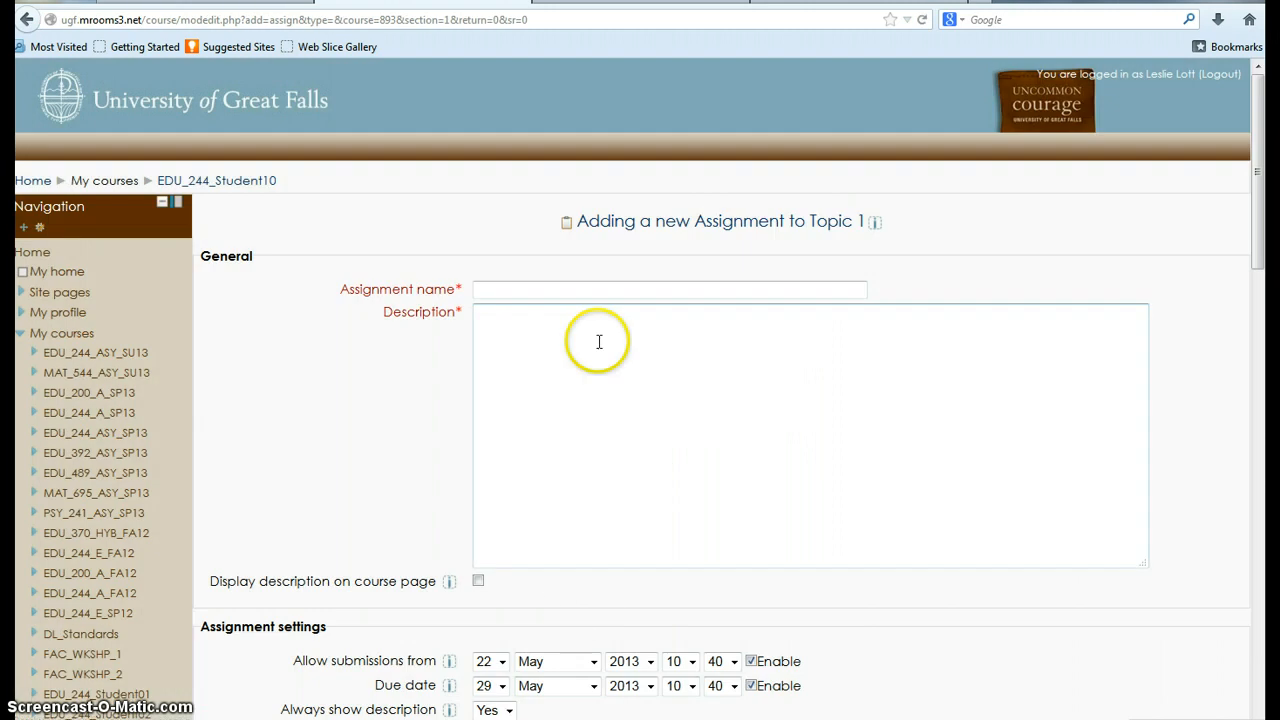
# Step: Name the assignment "Prezi Presentation Assignment"
pyautogui.click(477, 289)
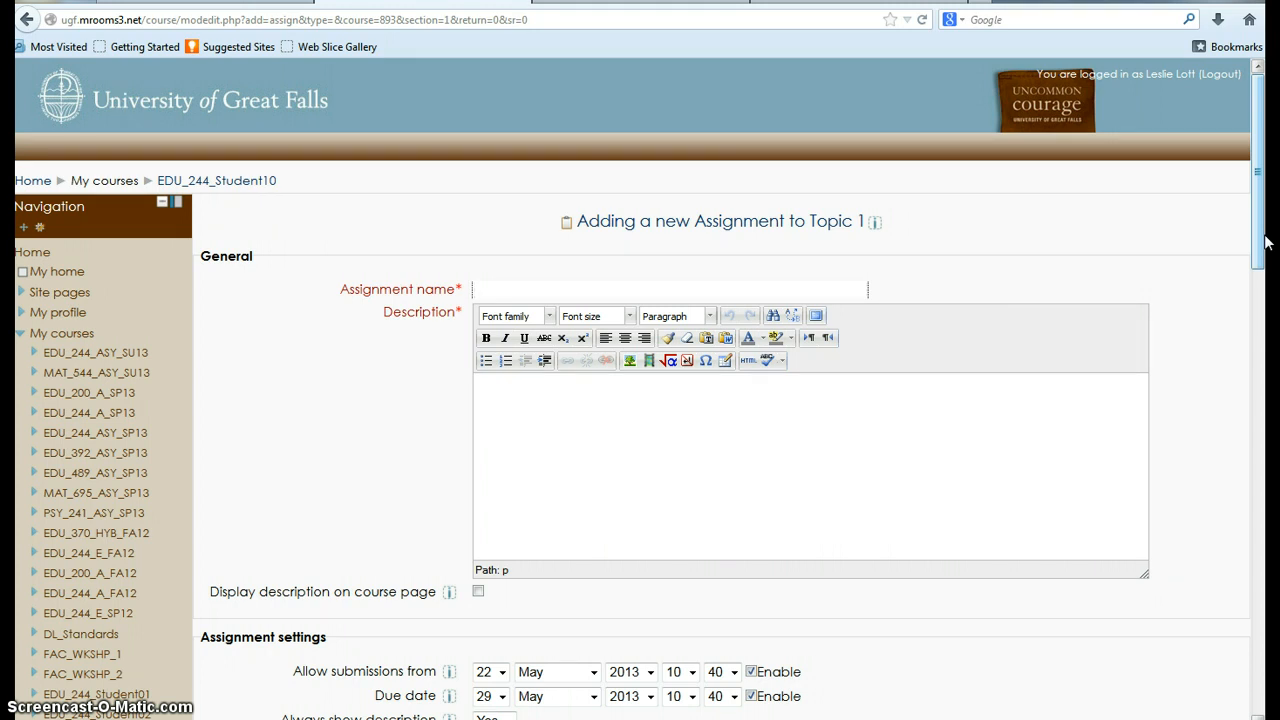
pyautogui.write('Prezie')
pyautogui.press('BackSpace')
pyautogui.press('BackSpace')
pyautogui.write('PRes')
pyautogui.press('BackSpace')
pyautogui.press('BackSpace')
pyautogui.press('BackSpace')
pyautogui.write('resentation Assignment')
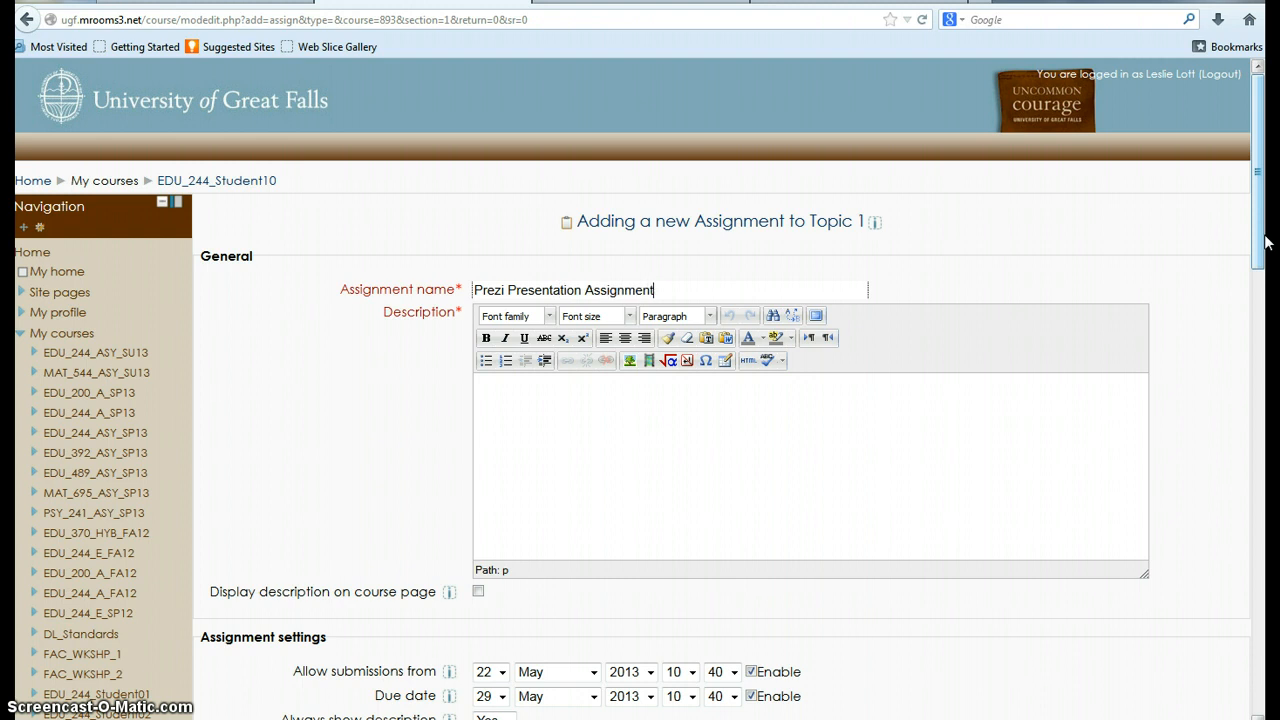
# Step: Write the description as three paragraphs: "Directions for the assignment", "Grading Criteria" and "Copy and paste the link to your Prezi here"
pyautogui.click(533, 412)
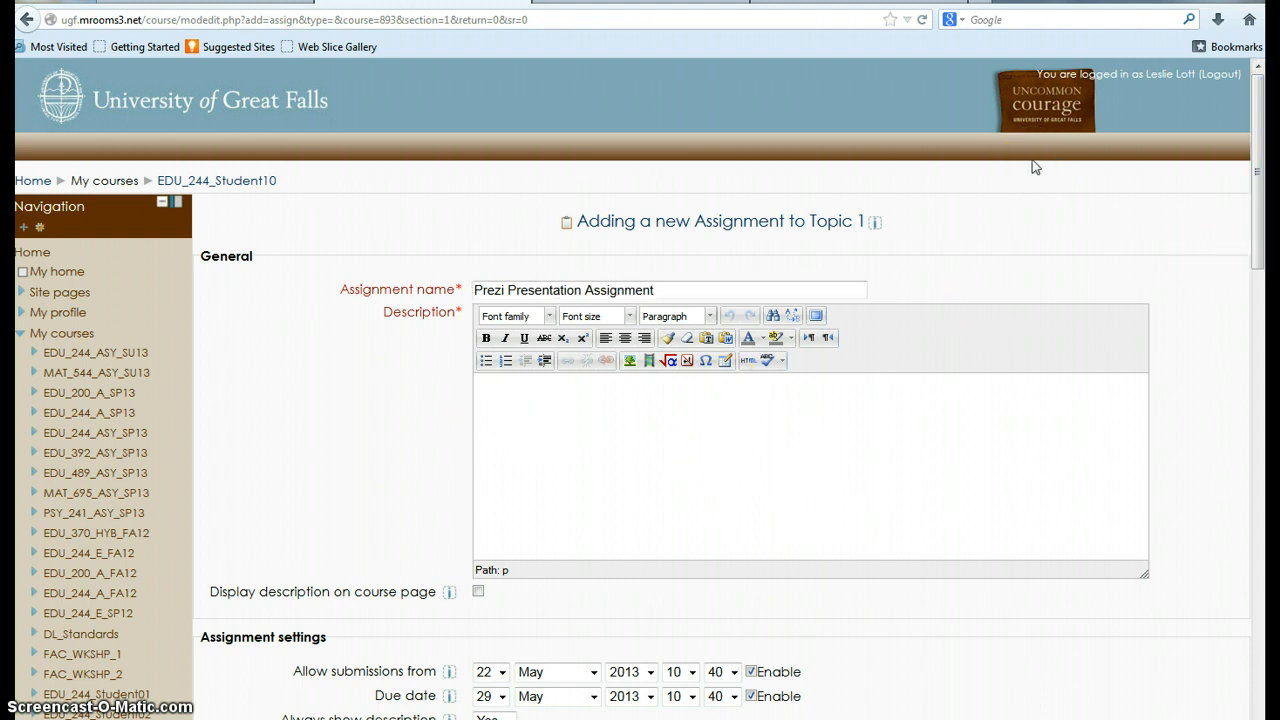
pyautogui.write('Directions for the assignment ')
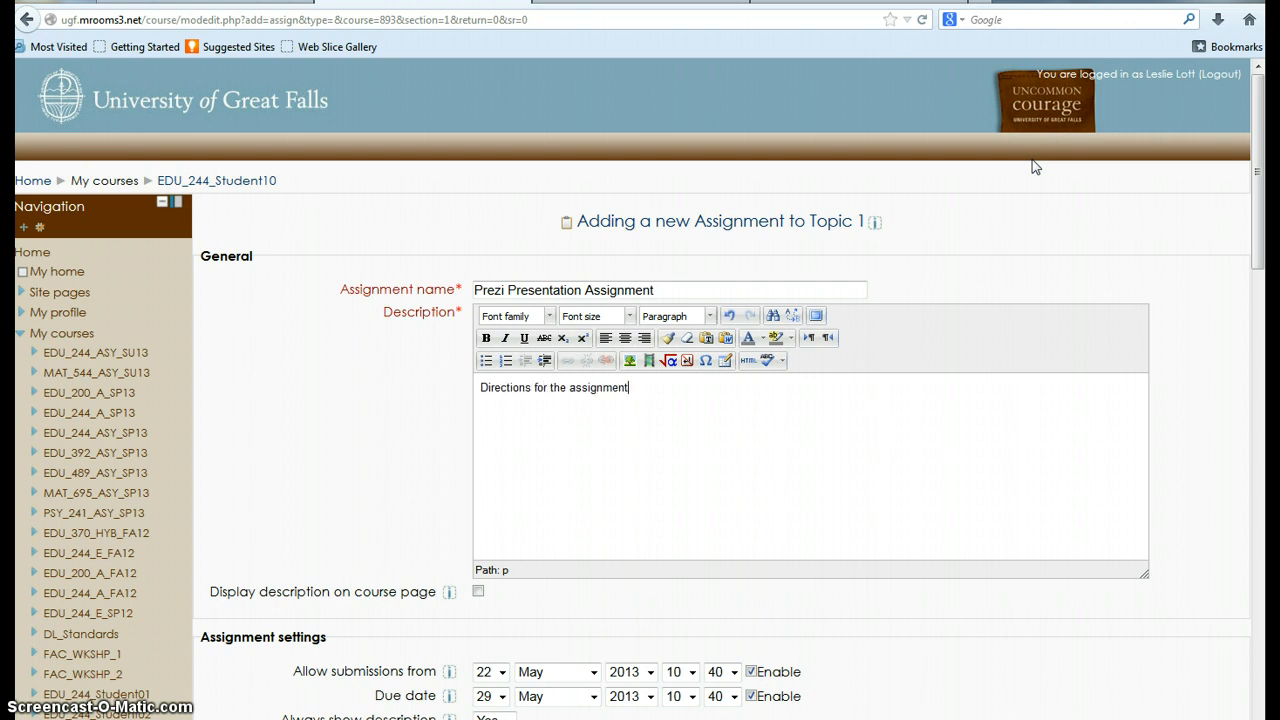
pyautogui.write('Grading Criteria Copy and past')
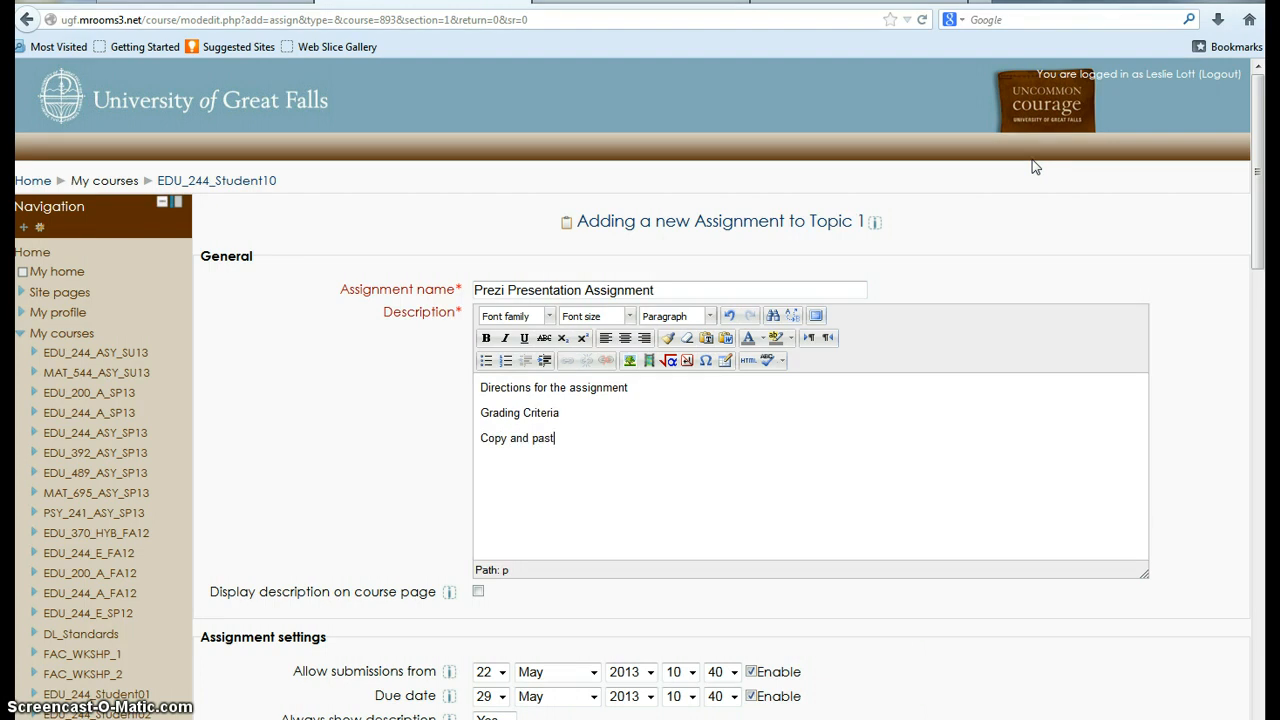
pyautogui.write('e the link to your Prezi here')
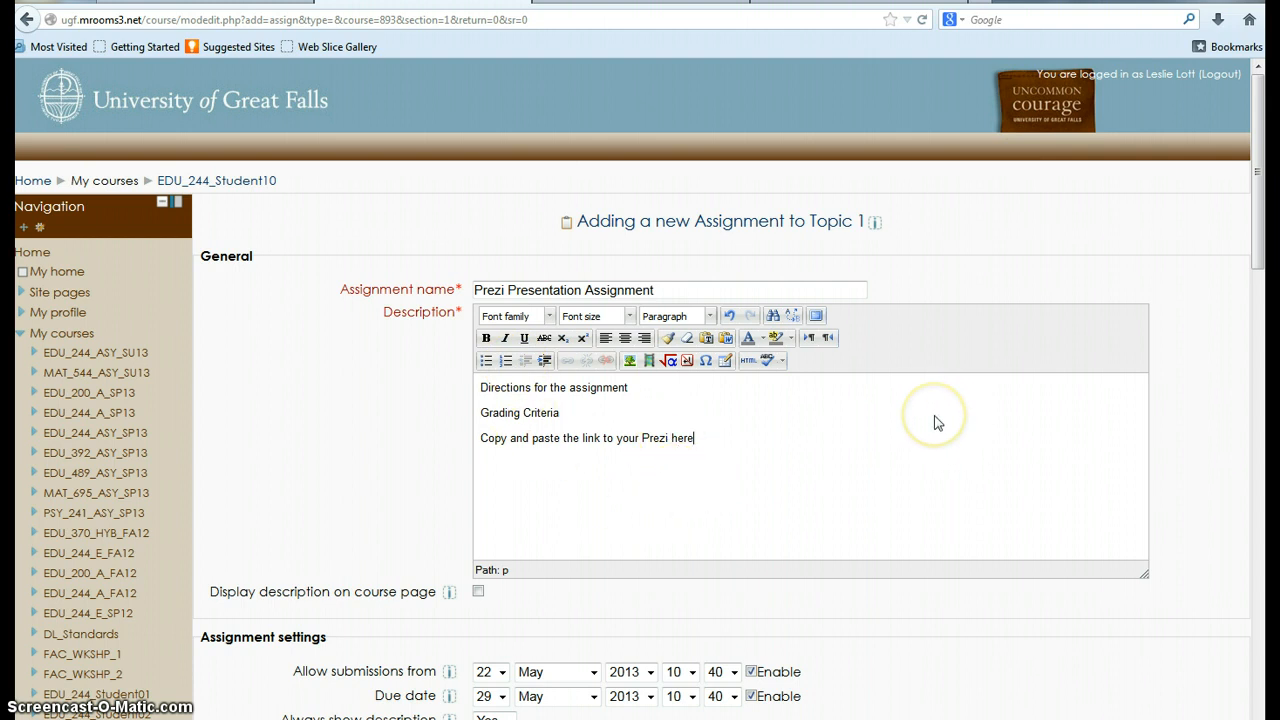
# Step: Disable both the "Allow submissions from" date and the due date in the assignment settings
pyautogui.scroll(-1, 937, 423)
pyautogui.scroll(-4, 937, 423)
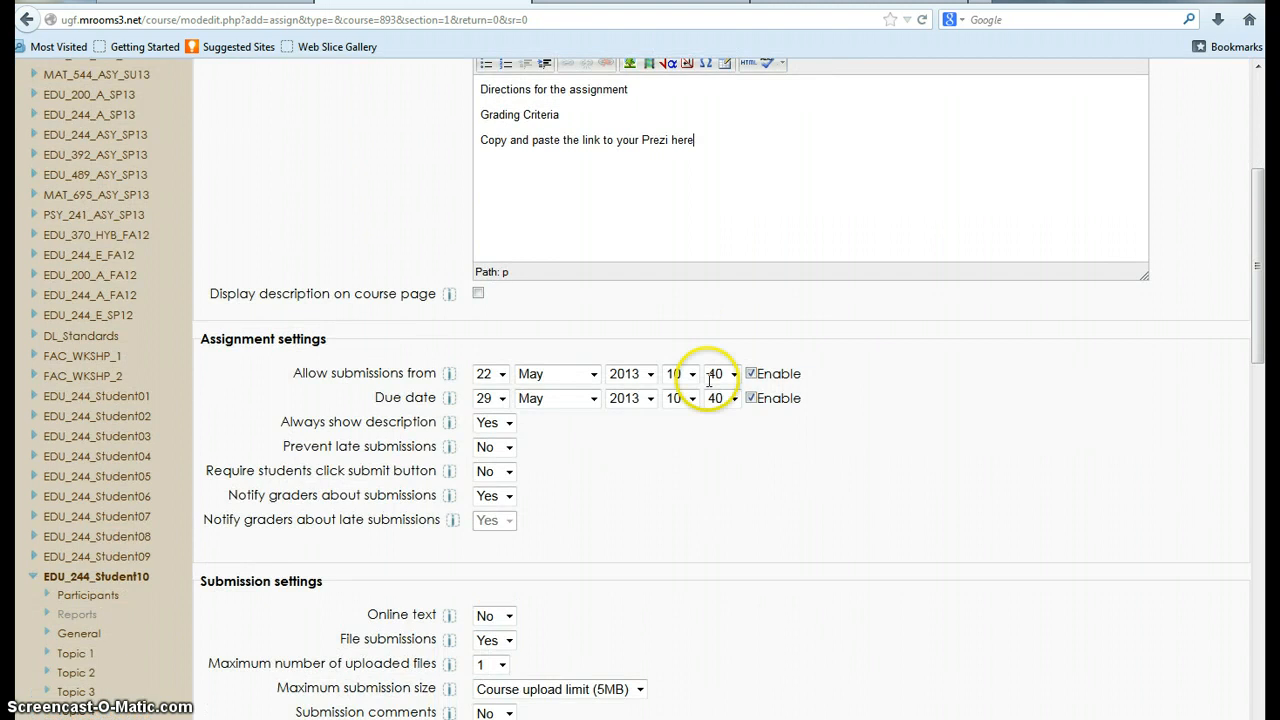
pyautogui.click(751, 374)
pyautogui.click(751, 398)
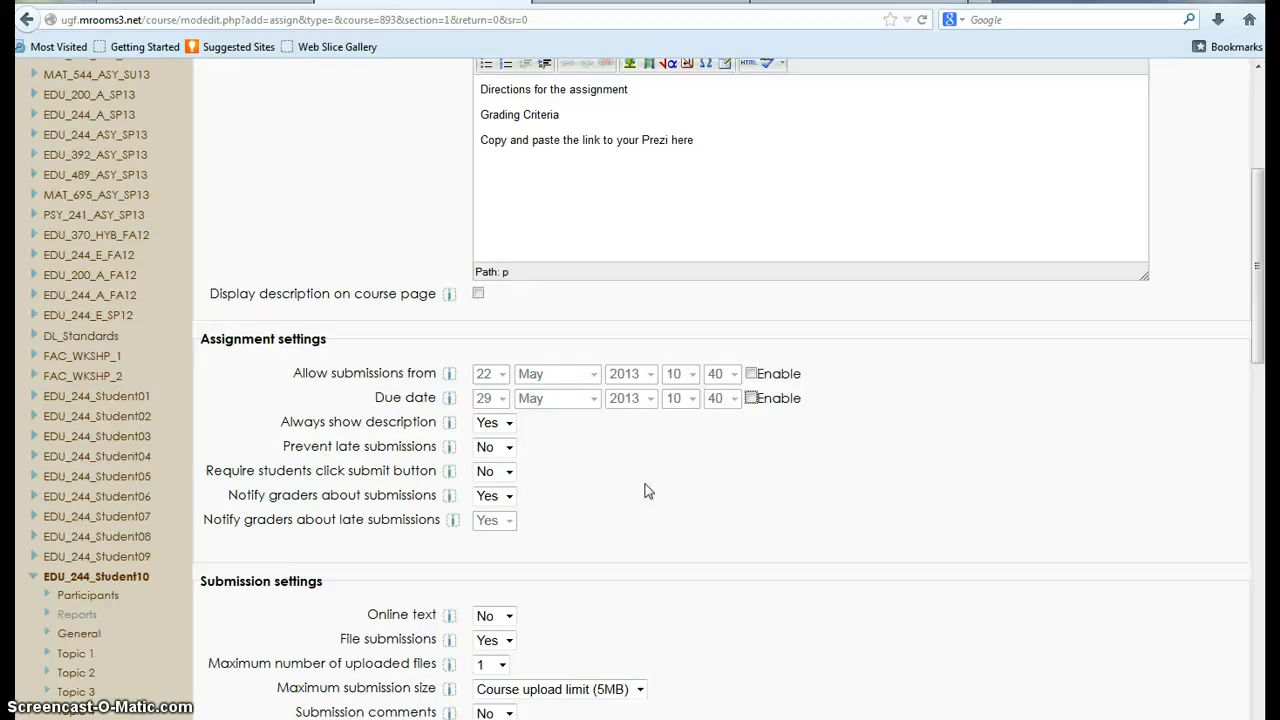
pyautogui.click(312, 495)
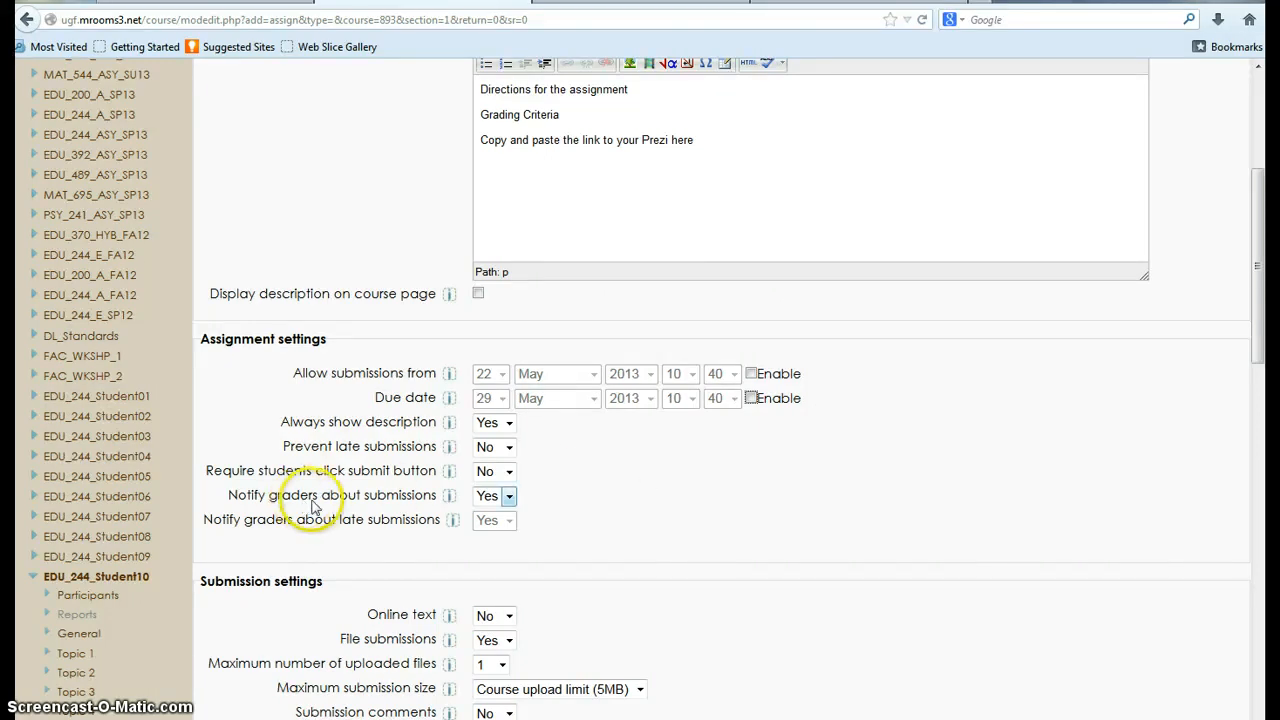
pyautogui.click(700, 517)
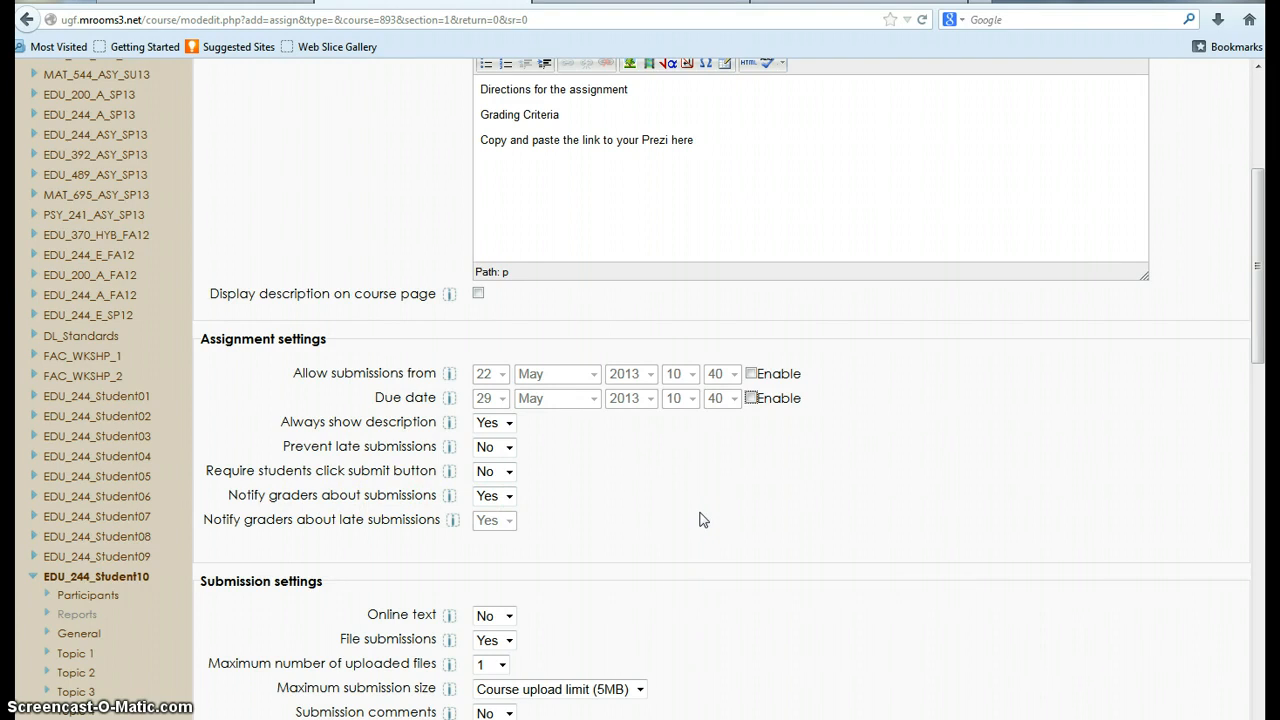
# Step: Allow online text submissions for the assignment in the submission settings
pyautogui.scroll(-5, 700, 519)
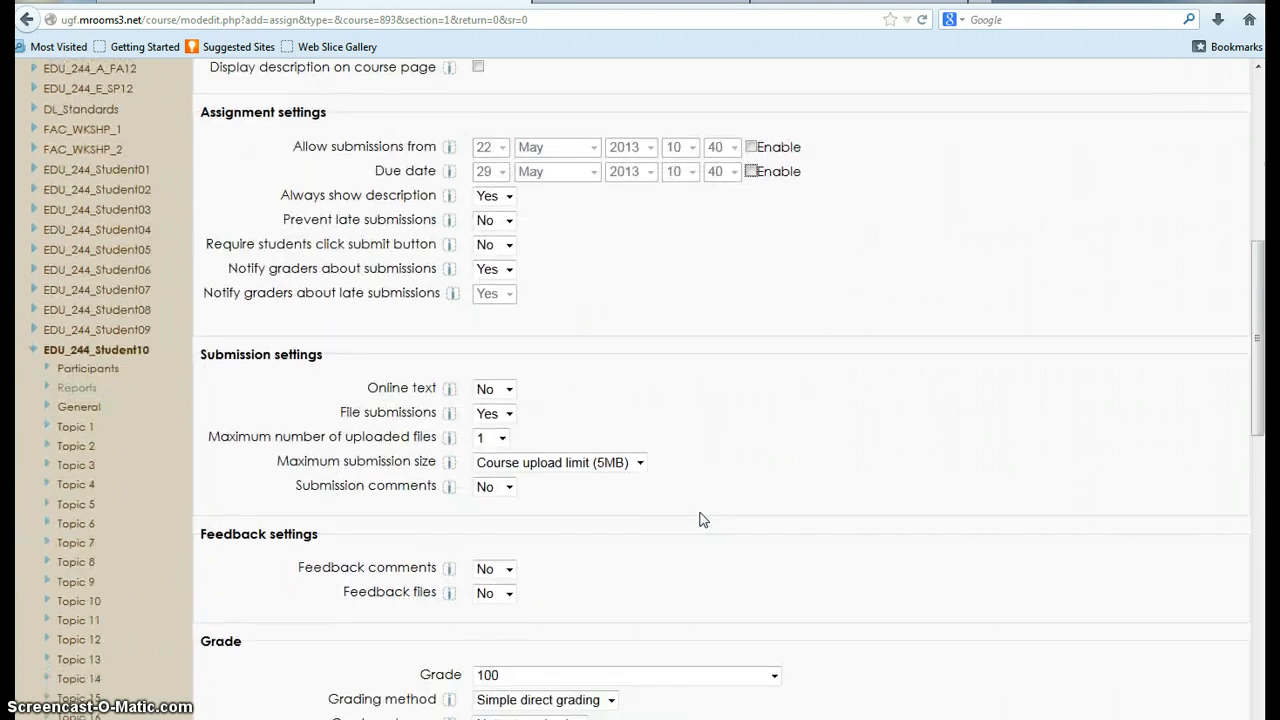
pyautogui.click(447, 325)
pyautogui.click(697, 305)
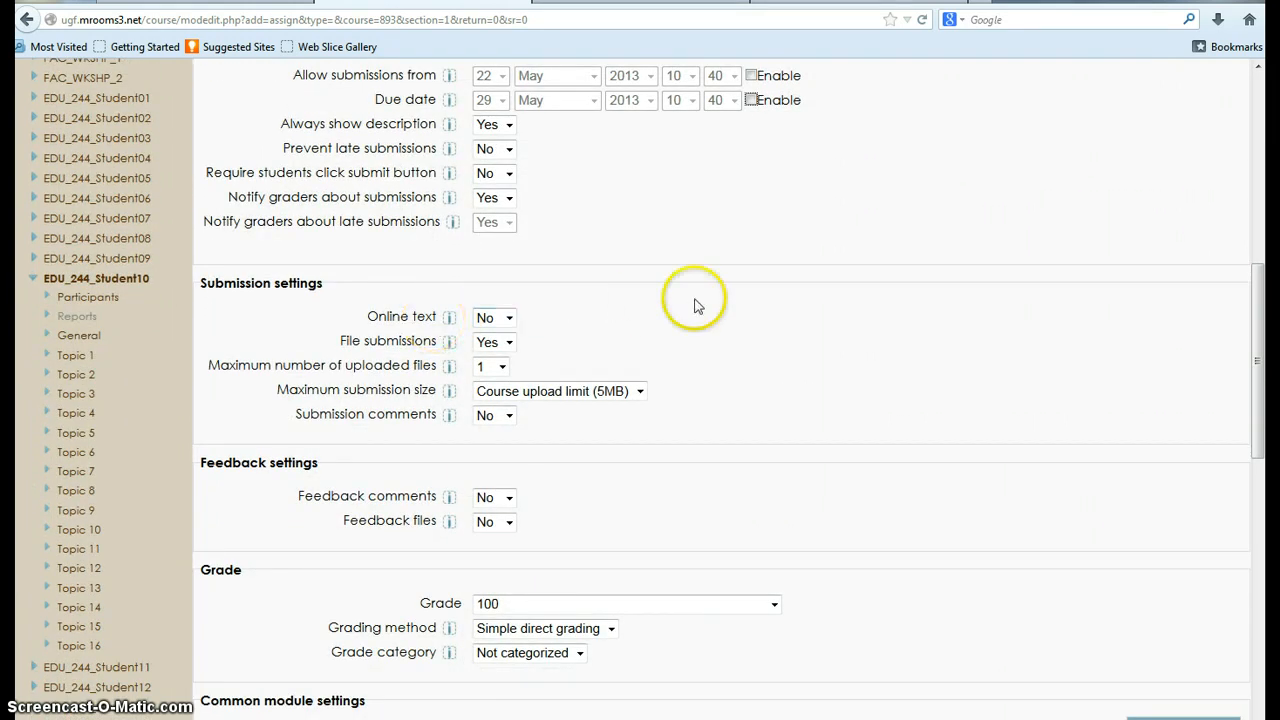
pyautogui.click(507, 317)
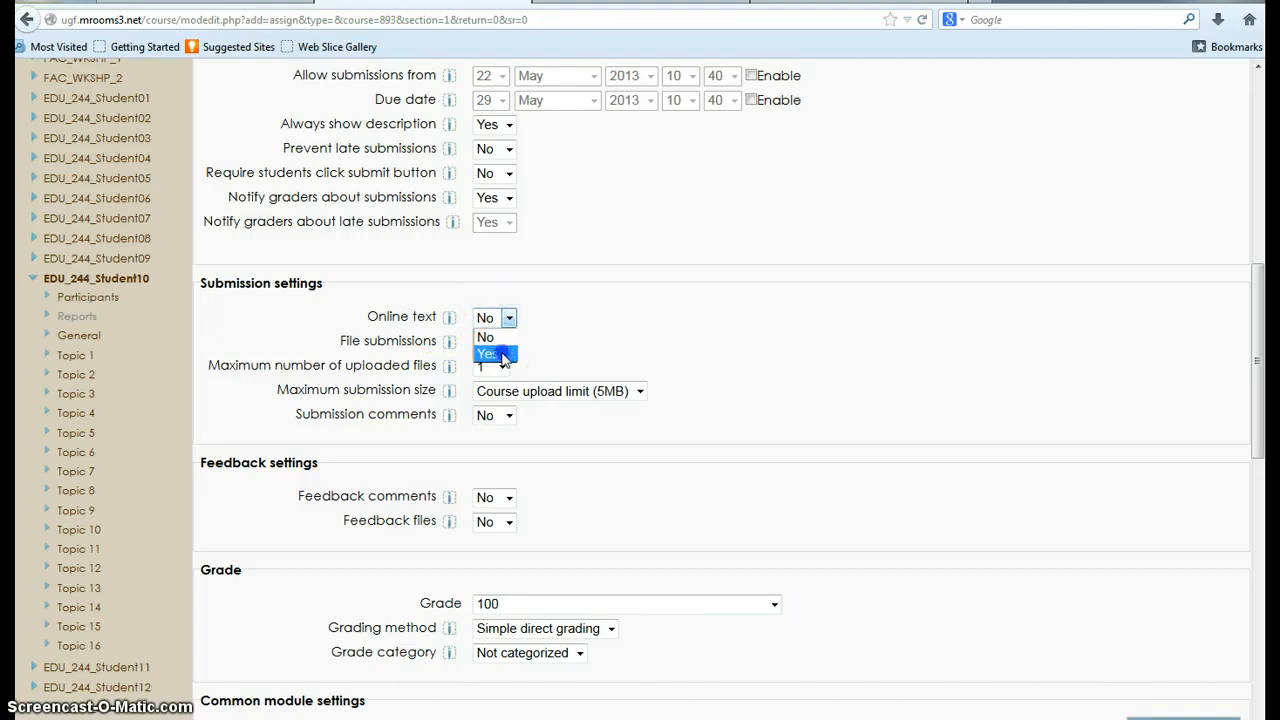
pyautogui.click(503, 350)
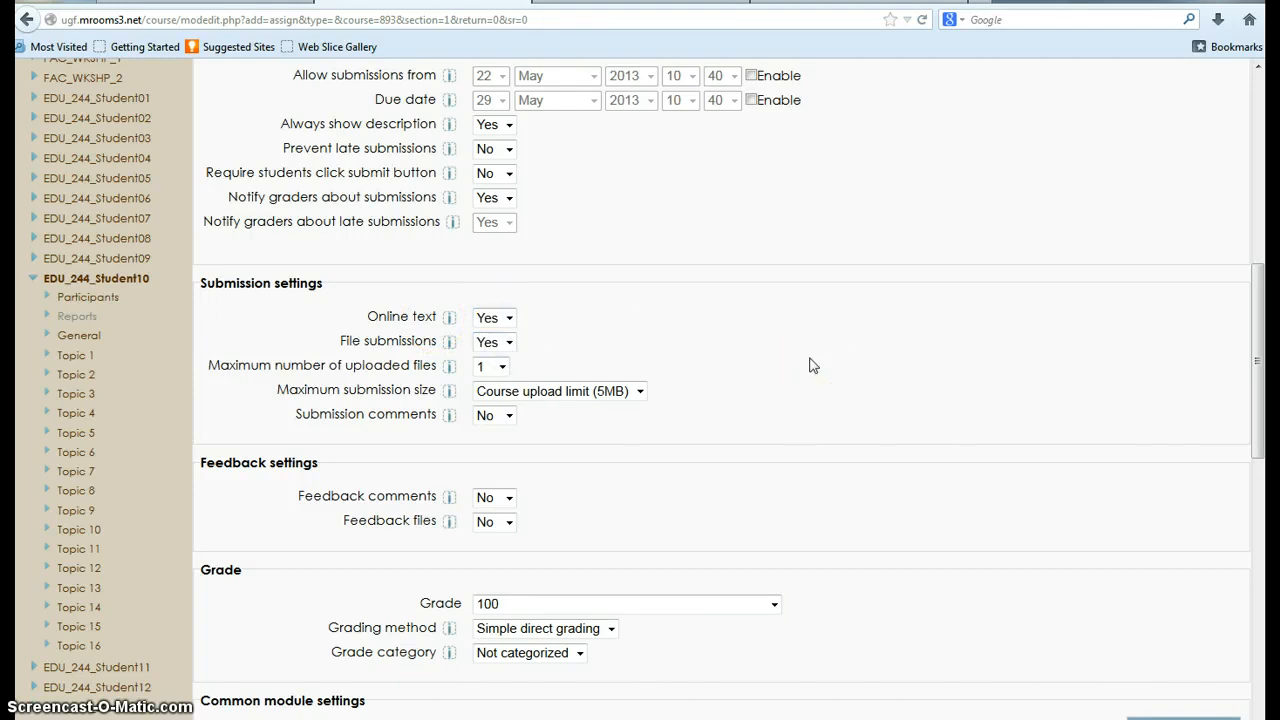
pyautogui.click(509, 343)
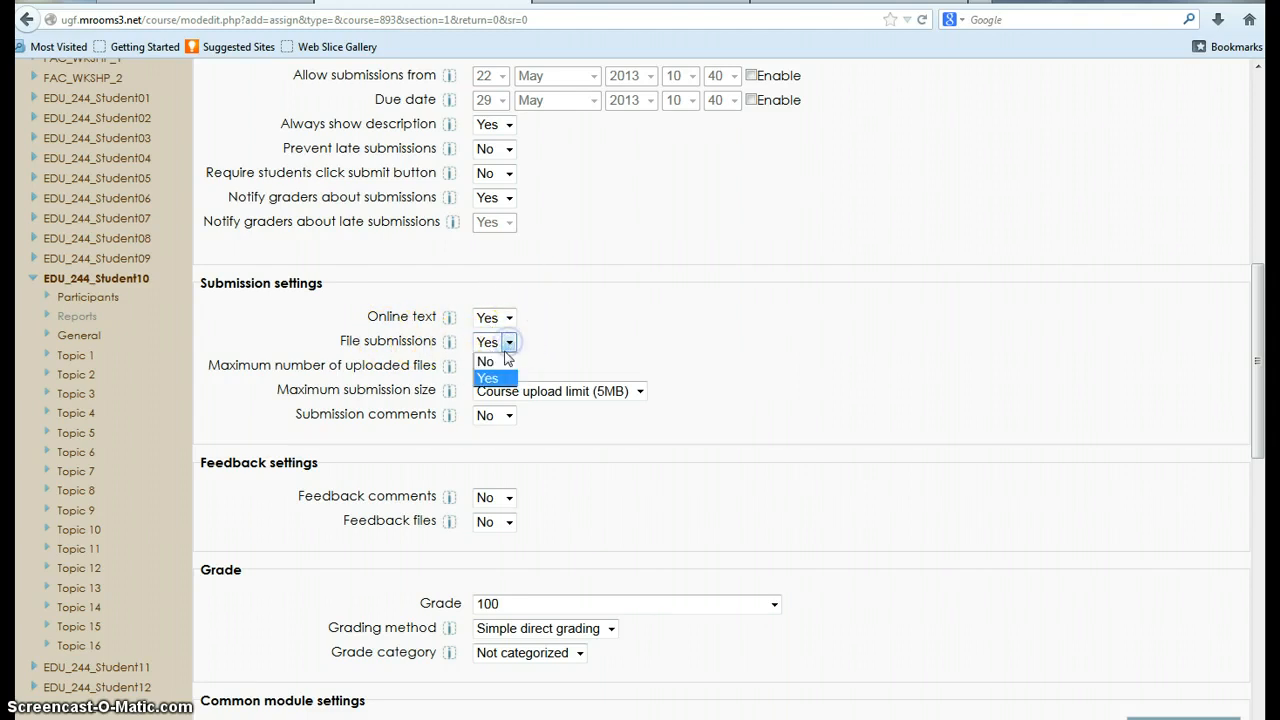
pyautogui.click(503, 362)
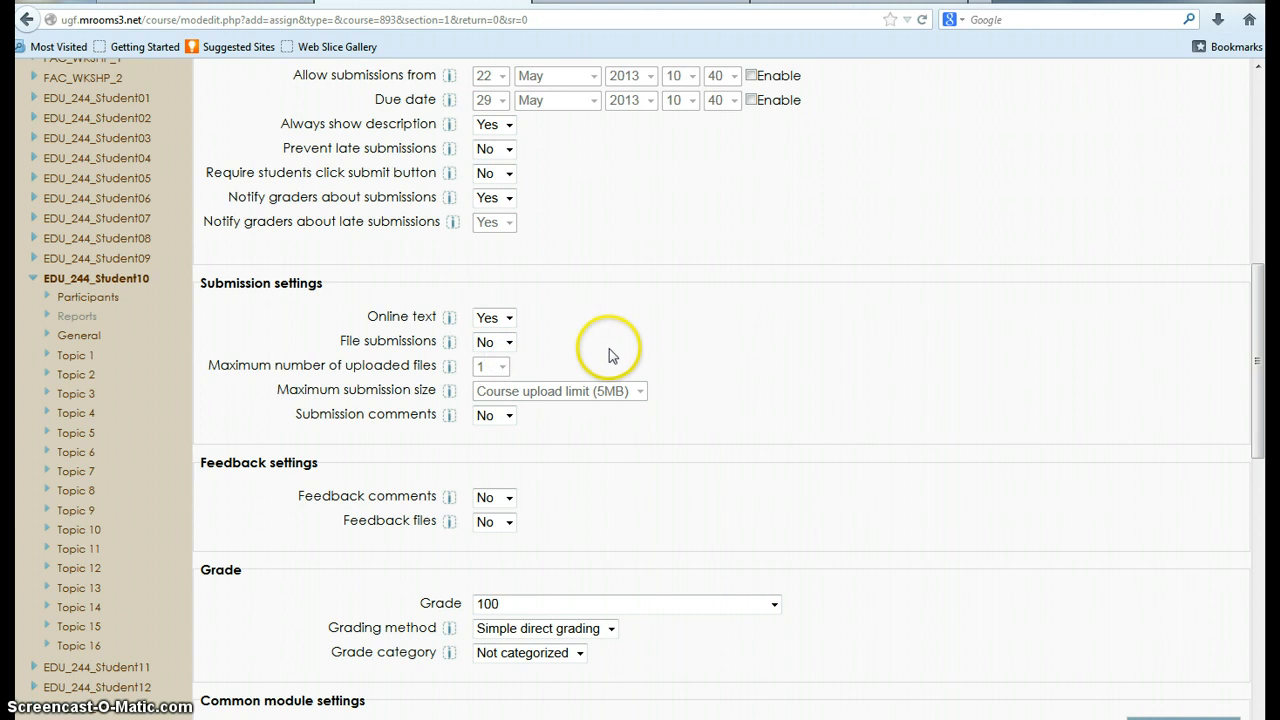
pyautogui.click(508, 342)
pyautogui.click(502, 374)
# Step: Review the available choices for the maximum number of uploaded files and the maximum submission size
pyautogui.click(501, 368)
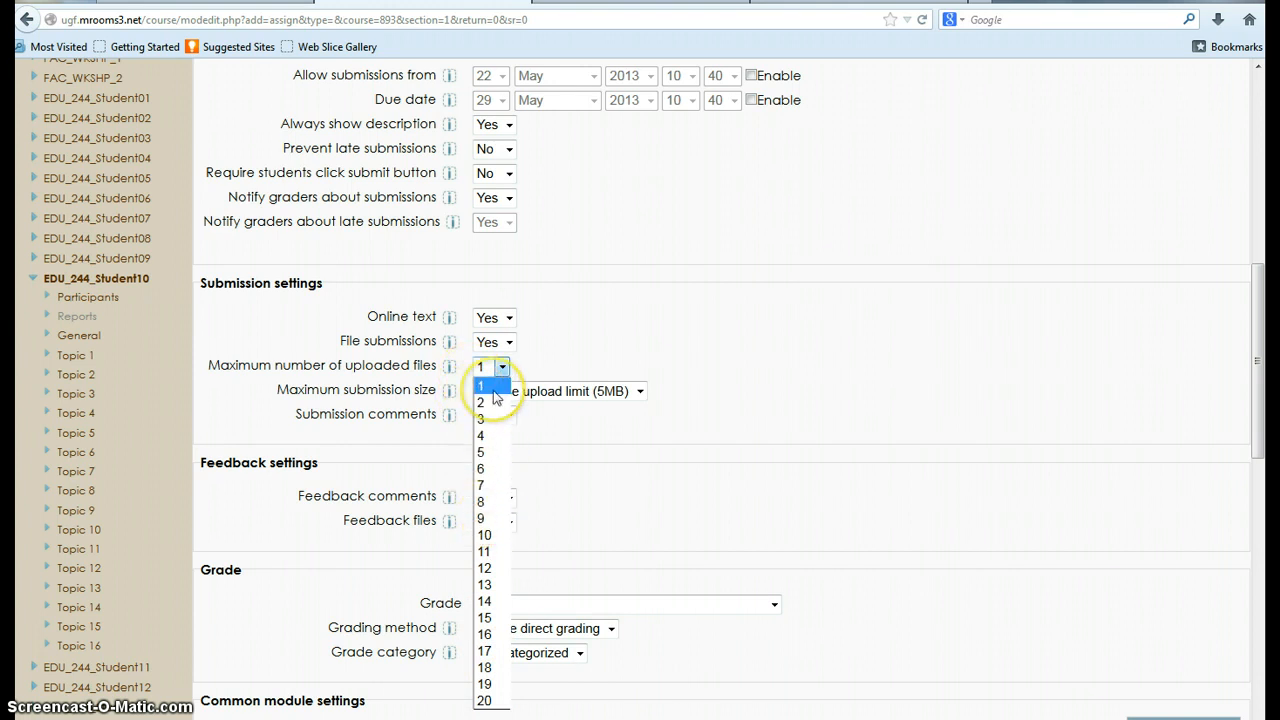
pyautogui.click(594, 337)
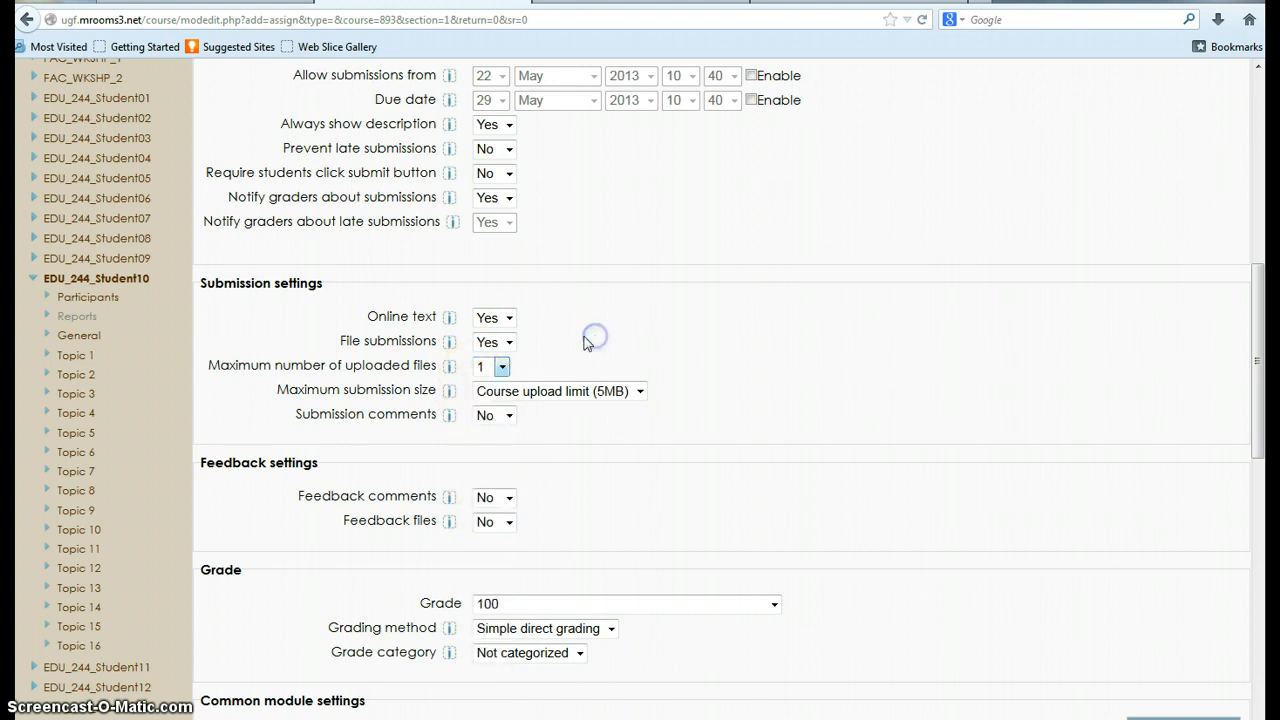
pyautogui.click(511, 342)
pyautogui.click(543, 338)
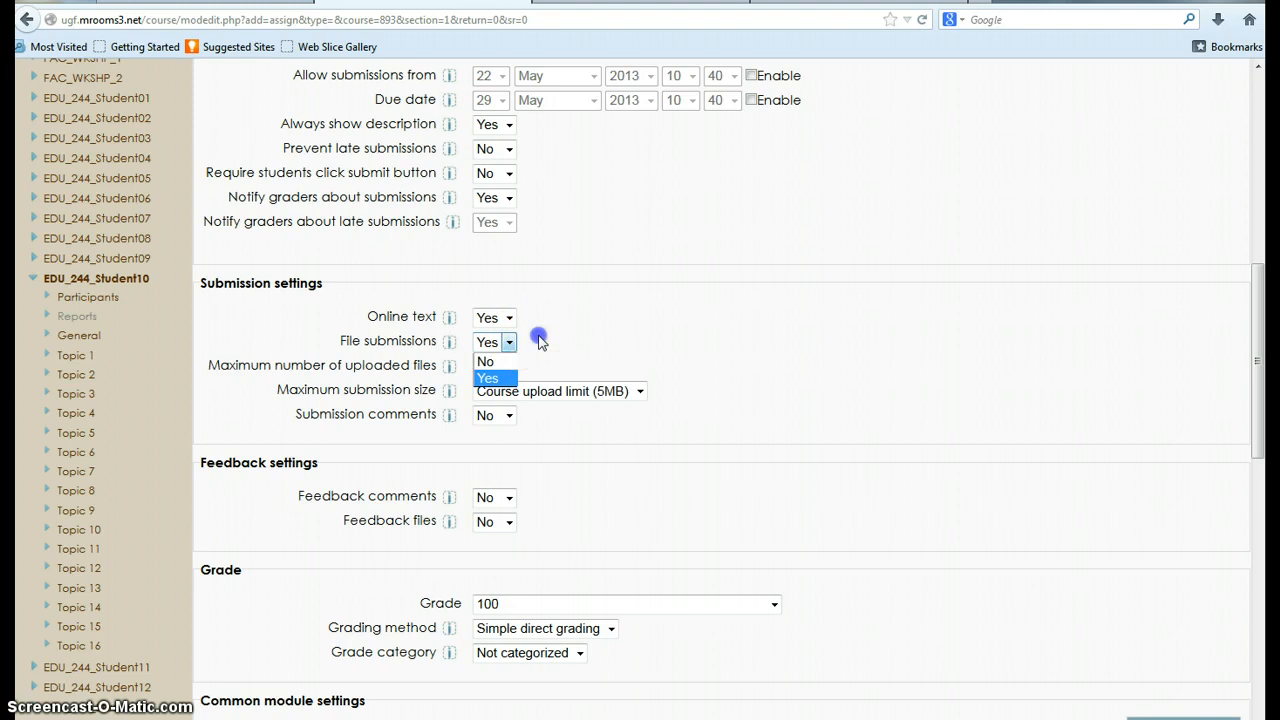
pyautogui.click(640, 392)
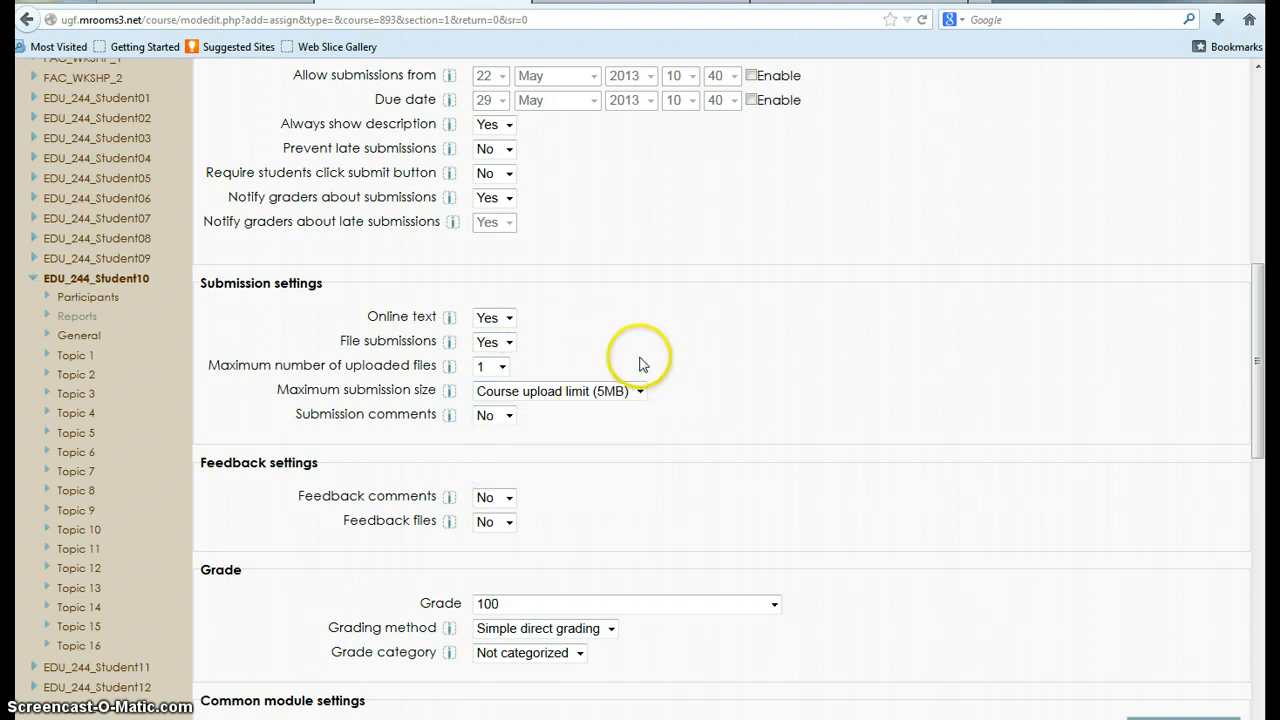
# Step: Enable submission comments and read the help explanation for that setting
pyautogui.click(508, 415)
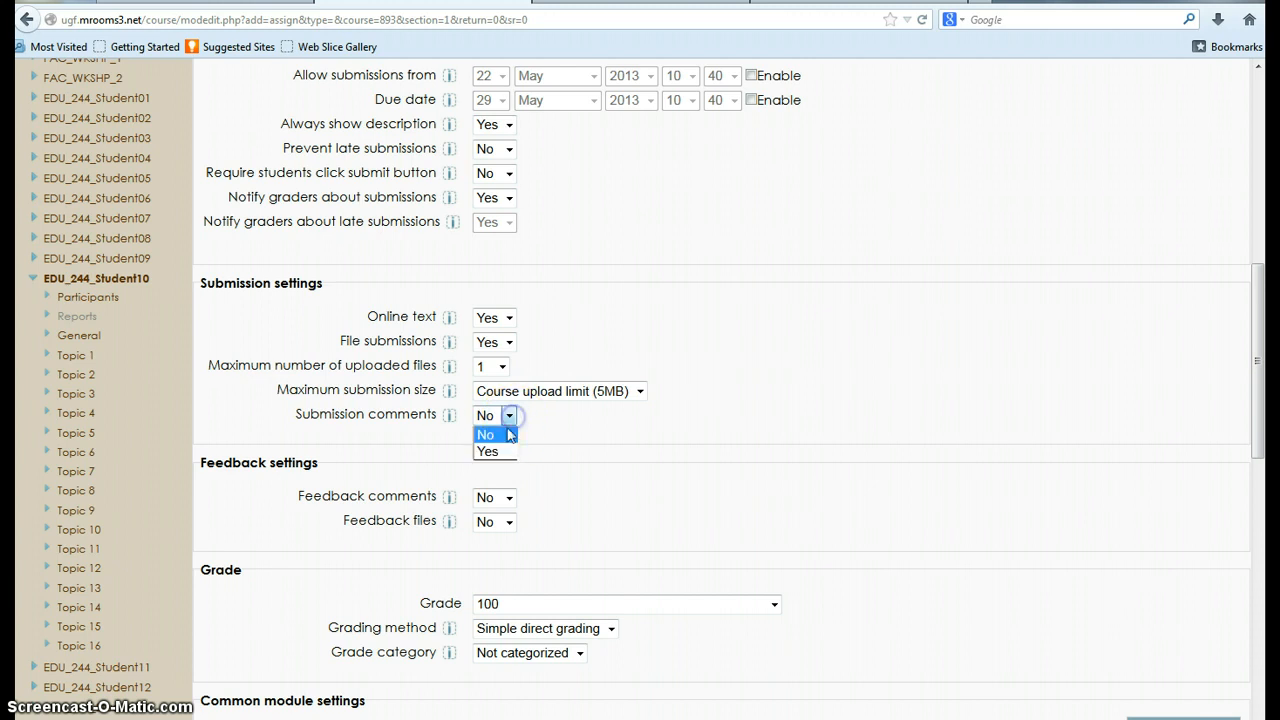
pyautogui.click(487, 449)
pyautogui.click(448, 416)
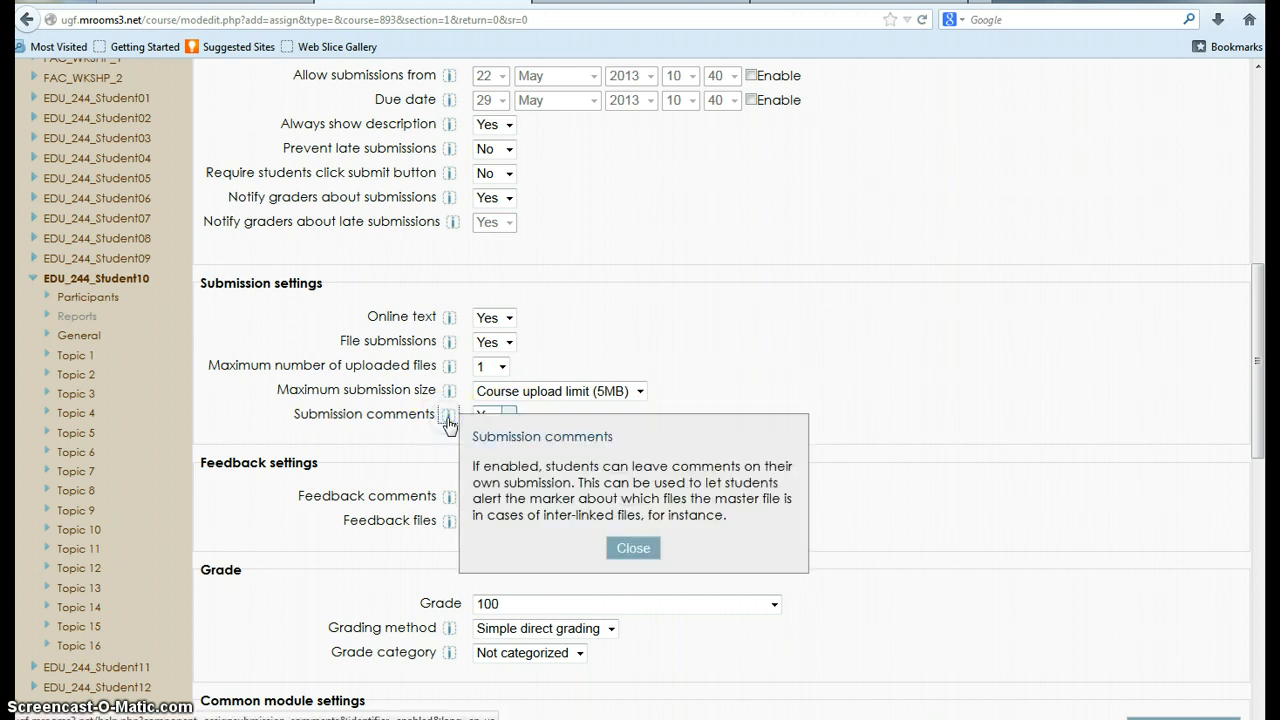
pyautogui.click(646, 548)
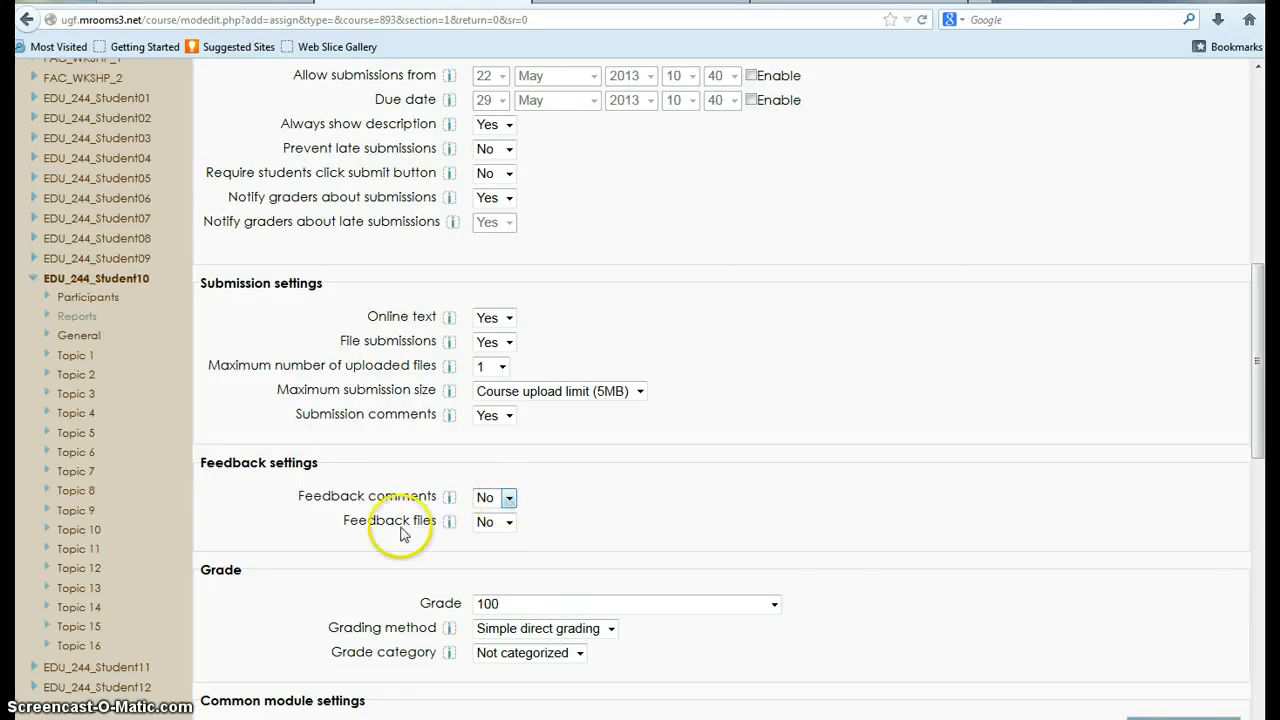
# Step: Set the assignment's grade to 25 points
pyautogui.scroll(-2, 708, 505)
pyautogui.click(774, 504)
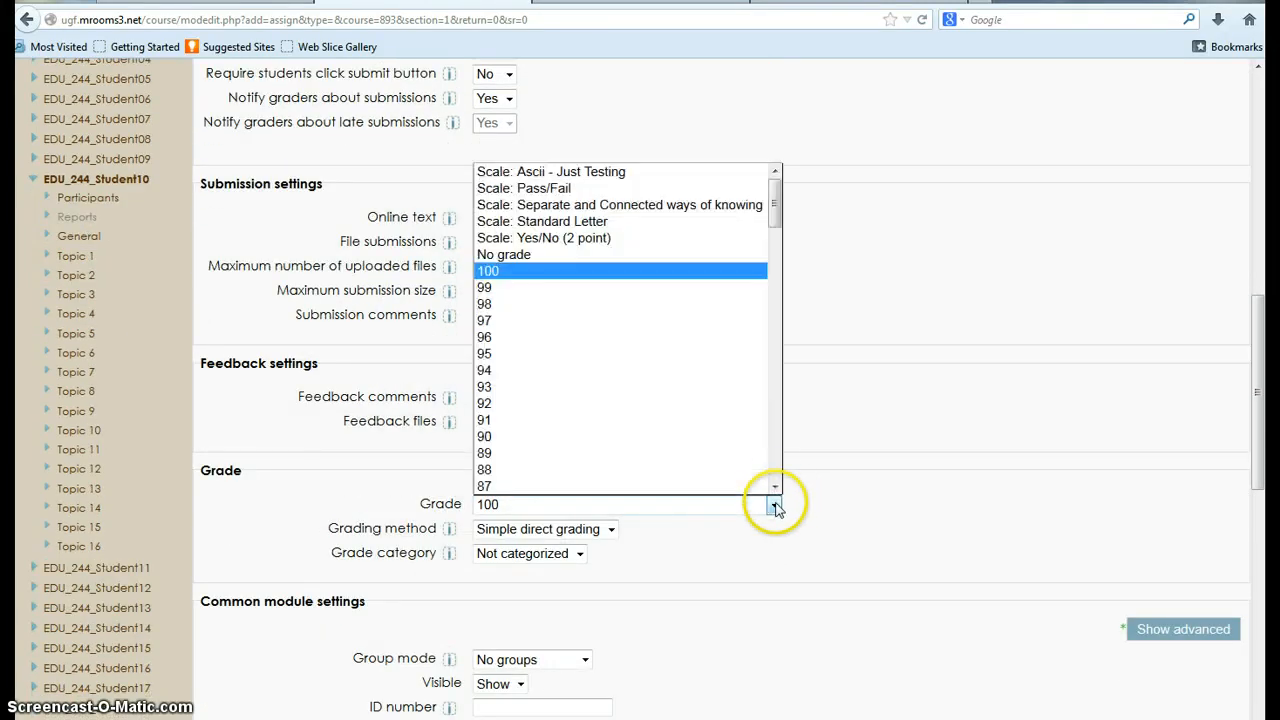
pyautogui.moveTo(772, 206); pyautogui.dragTo(774, 420)
pyautogui.click(562, 280)
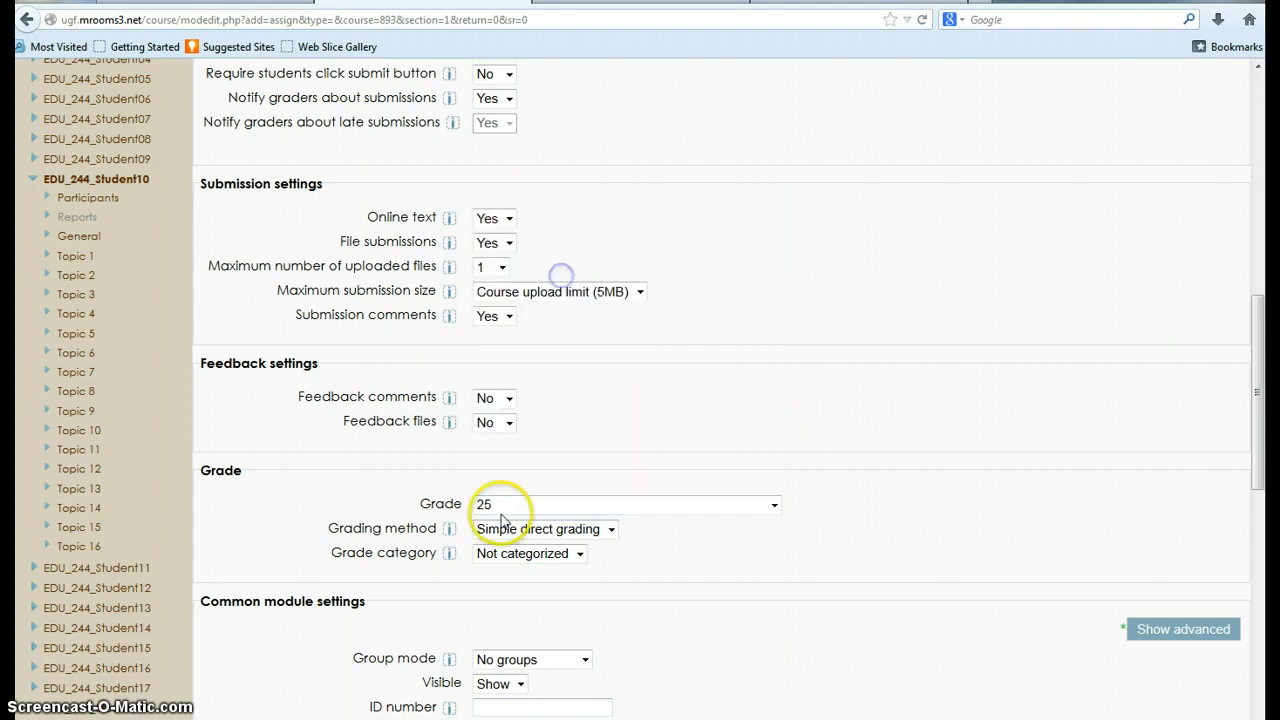
# Step: Choose Simple direct grading as the grading method, and save the assignment, returning to the course
pyautogui.click(611, 531)
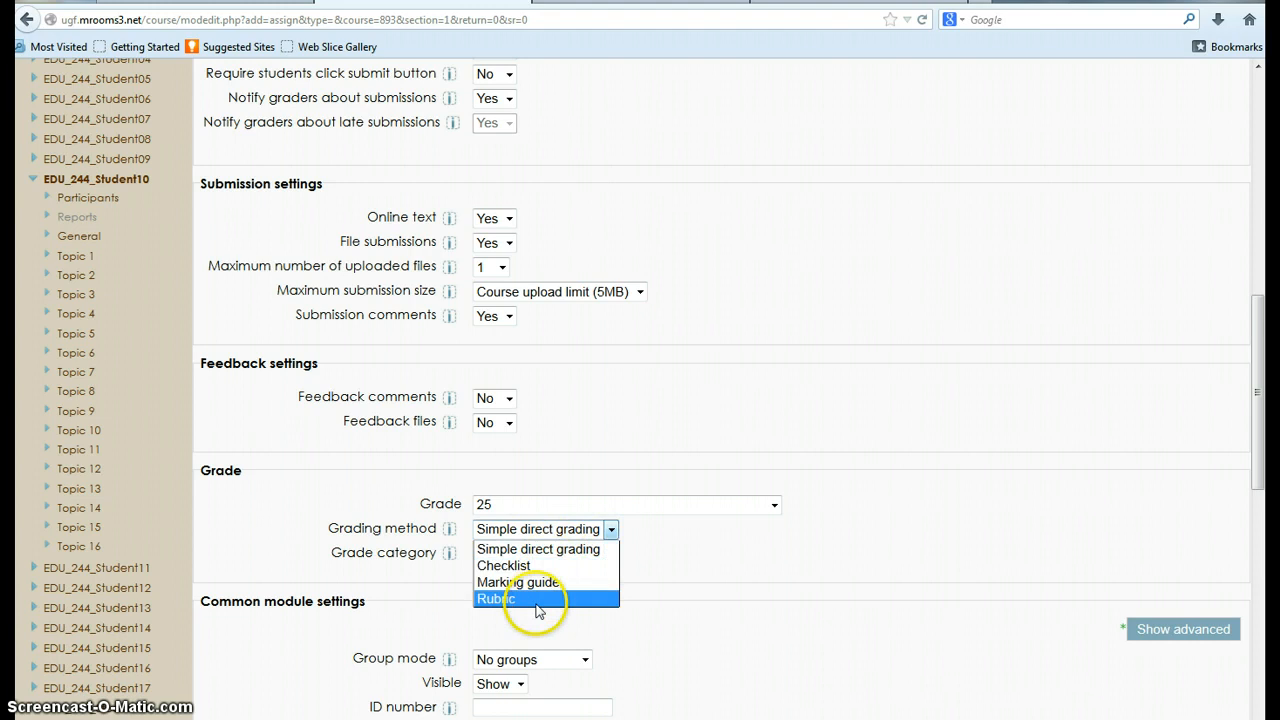
pyautogui.click(519, 552)
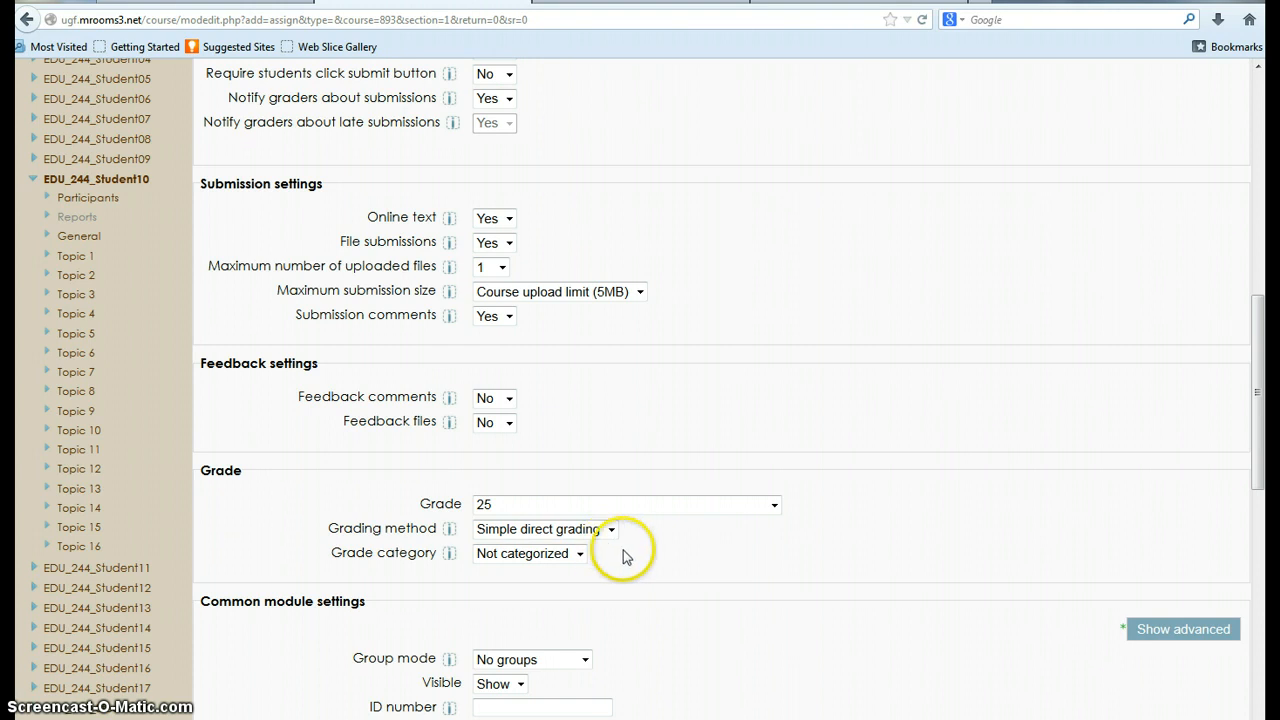
pyautogui.scroll(-3, 500, 510)
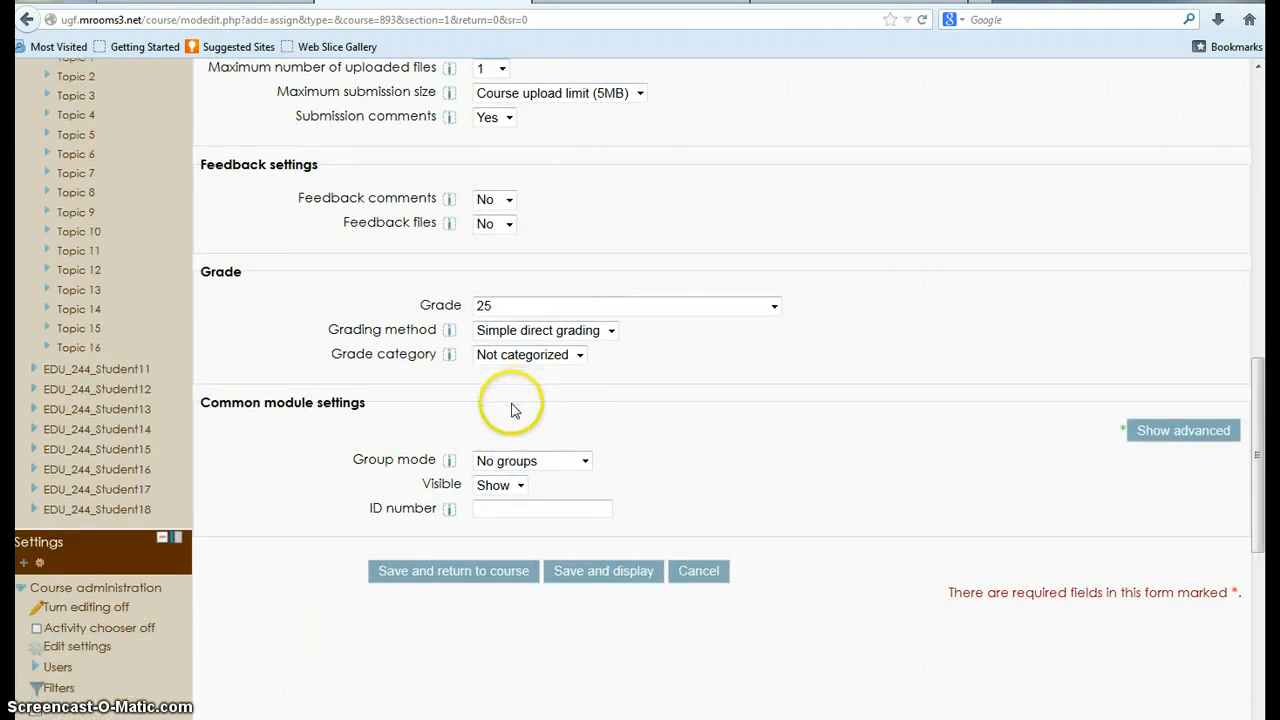
pyautogui.click(483, 571)
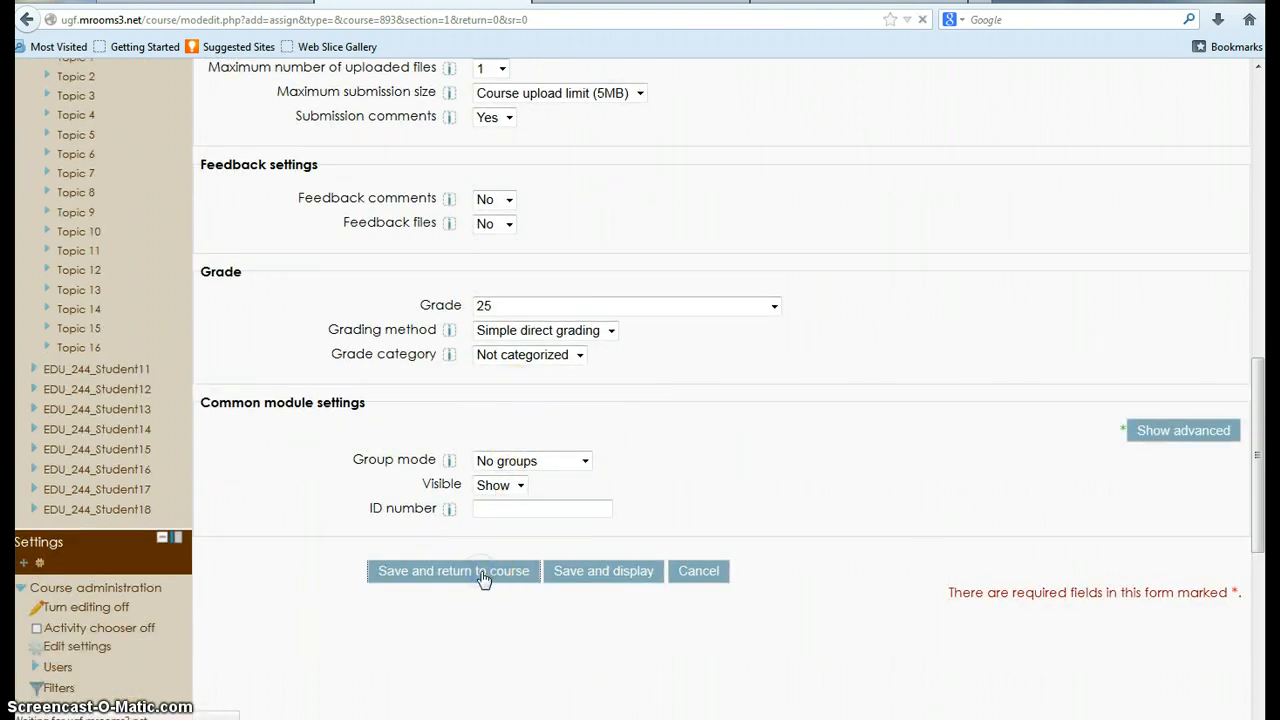